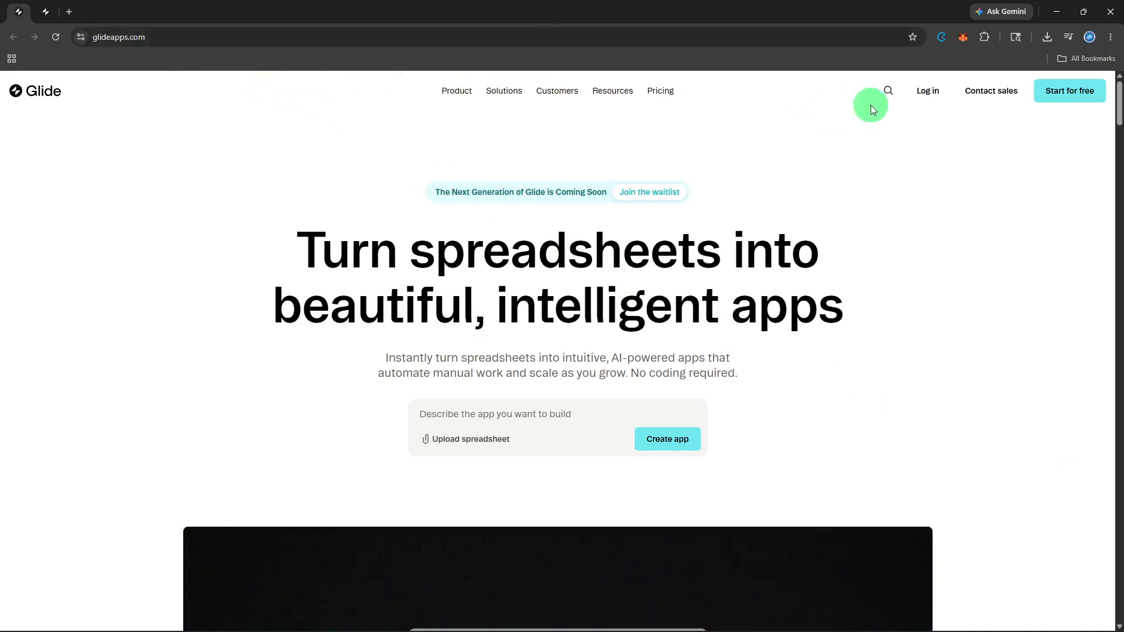
Step: Log in to Glide and create a new app from the Blank template
click(914, 92)
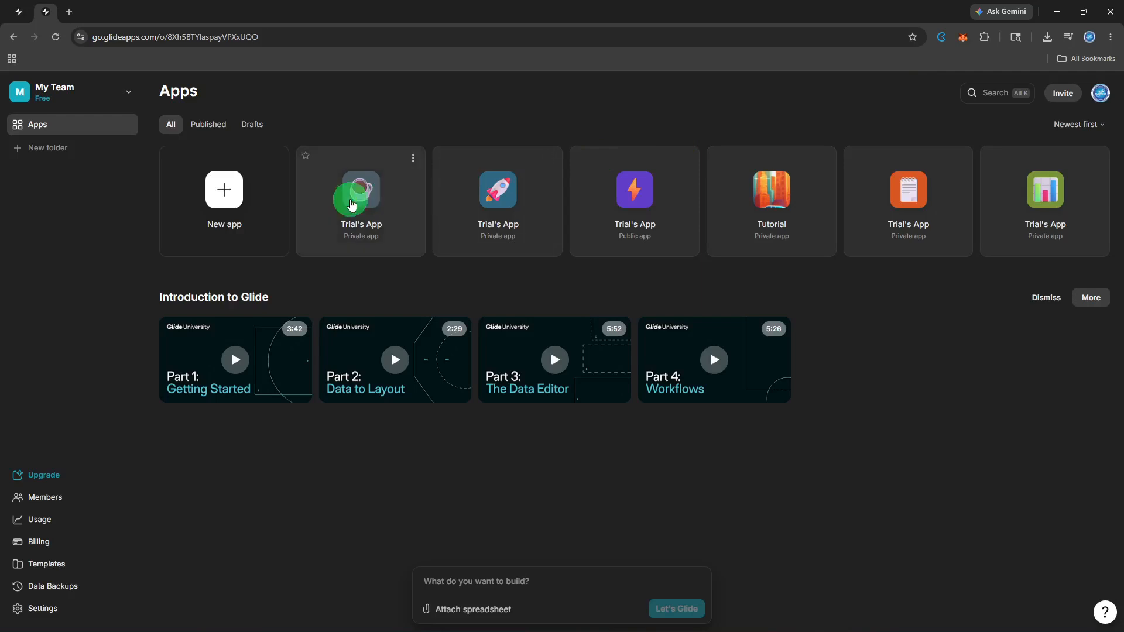
click(283, 218)
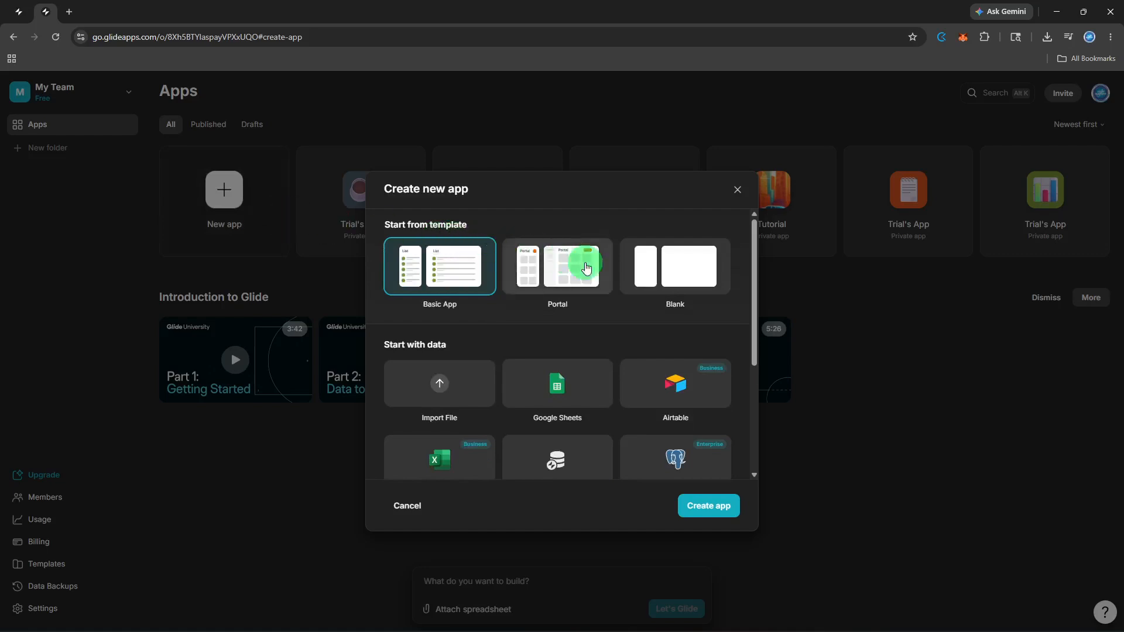
click(634, 287)
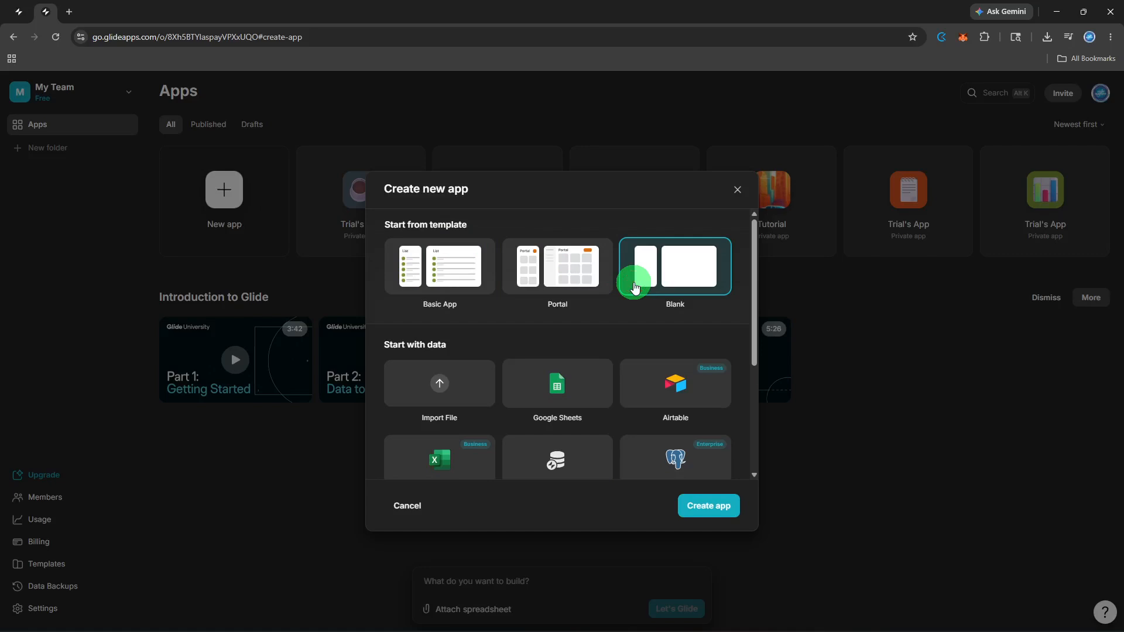
click(684, 516)
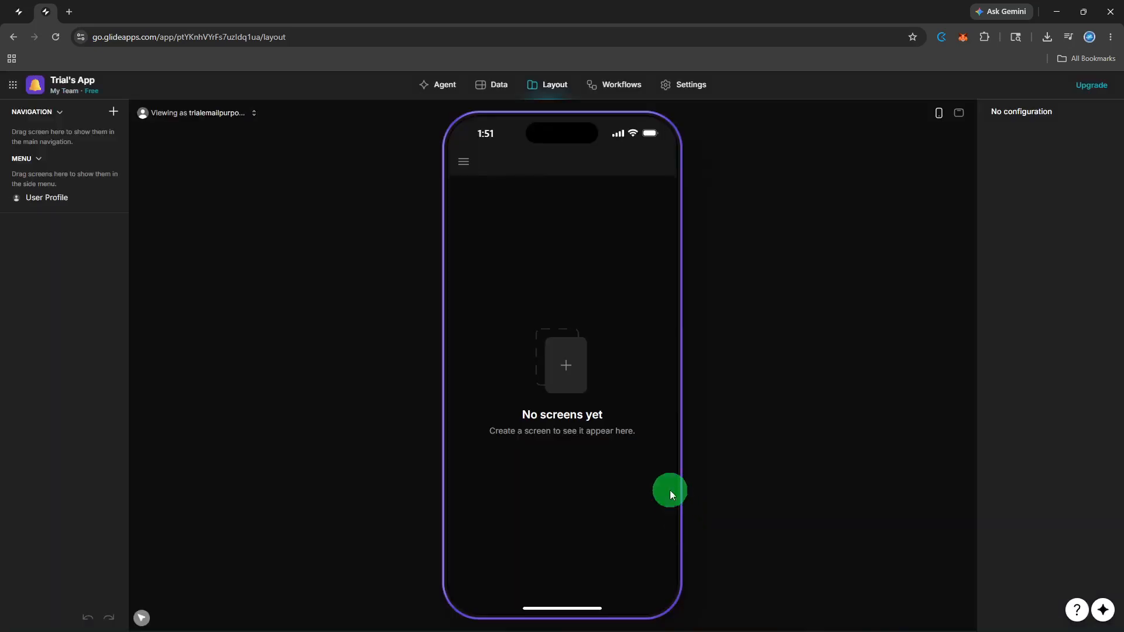
Step: Add a blank table to the app's data and name it Dashboard
click(501, 91)
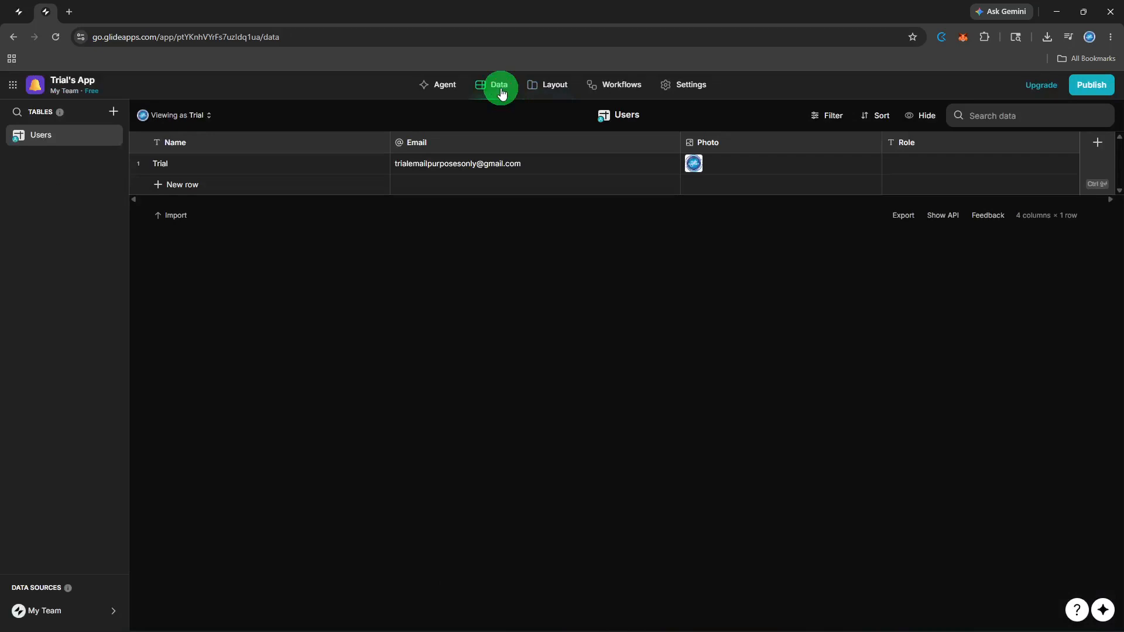
click(114, 114)
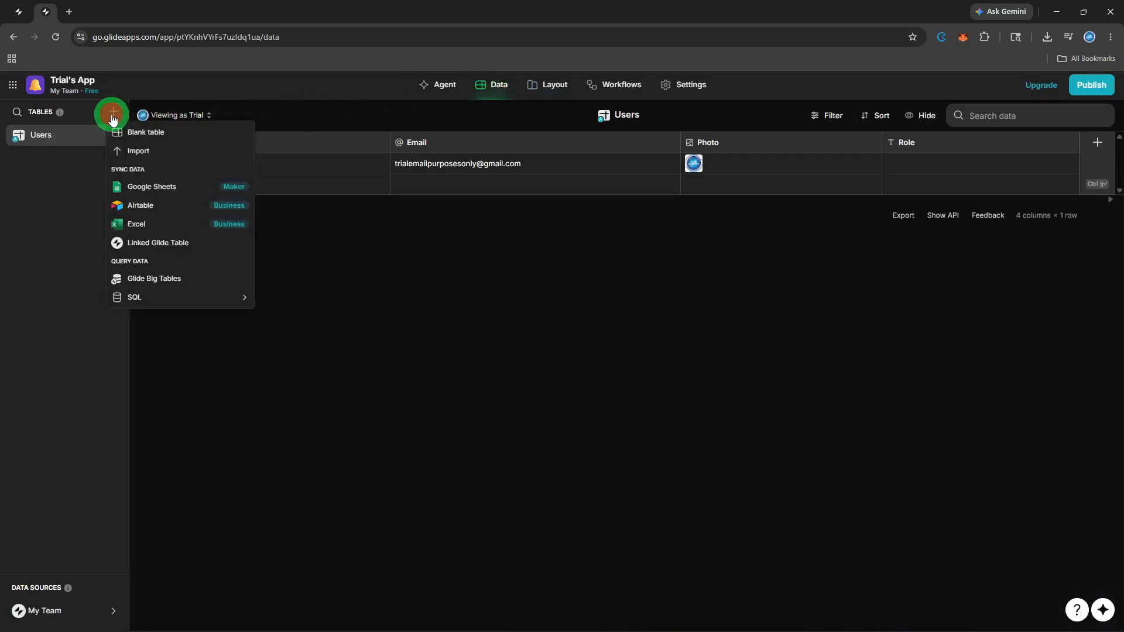
click(120, 130)
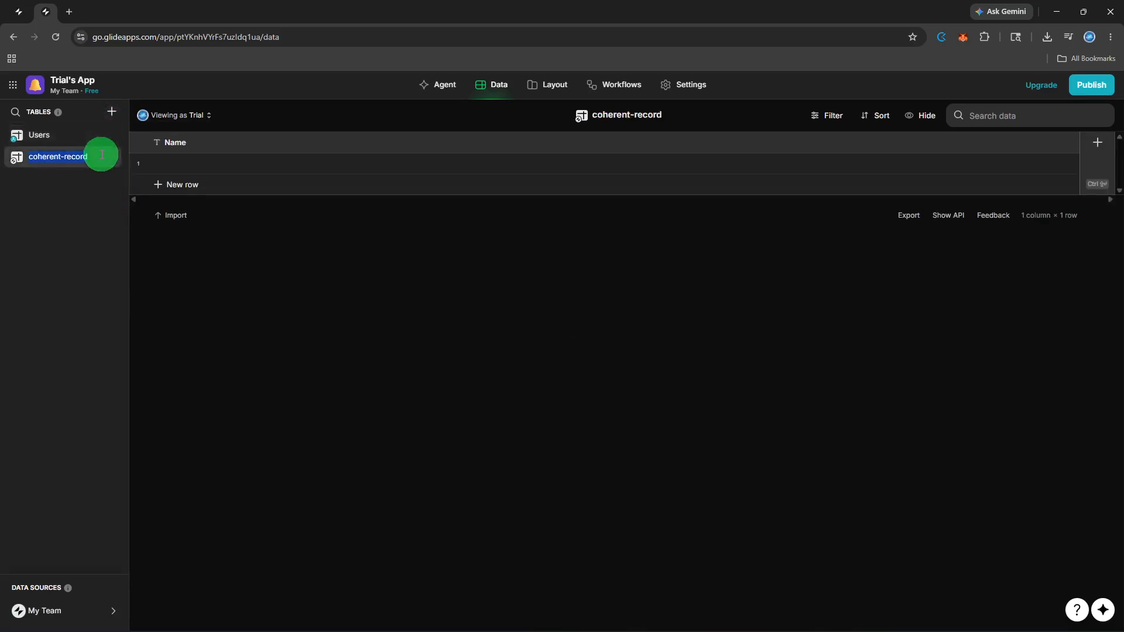
key(BackSpace)
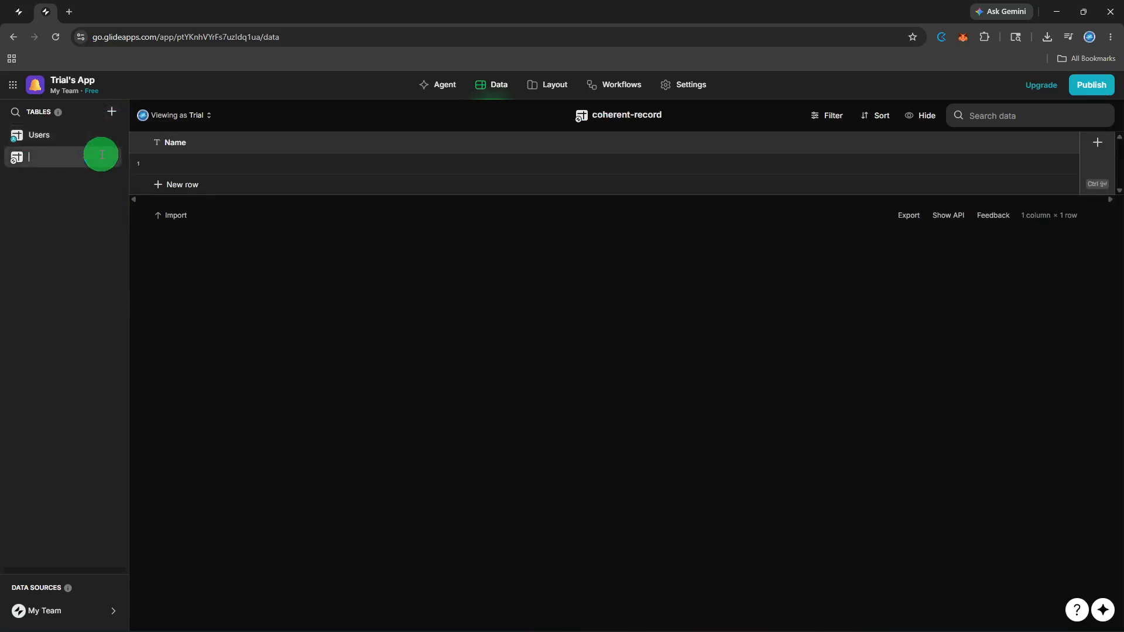
text(Das)
text(hn)
text(boa)
text(rd)
key(Return)
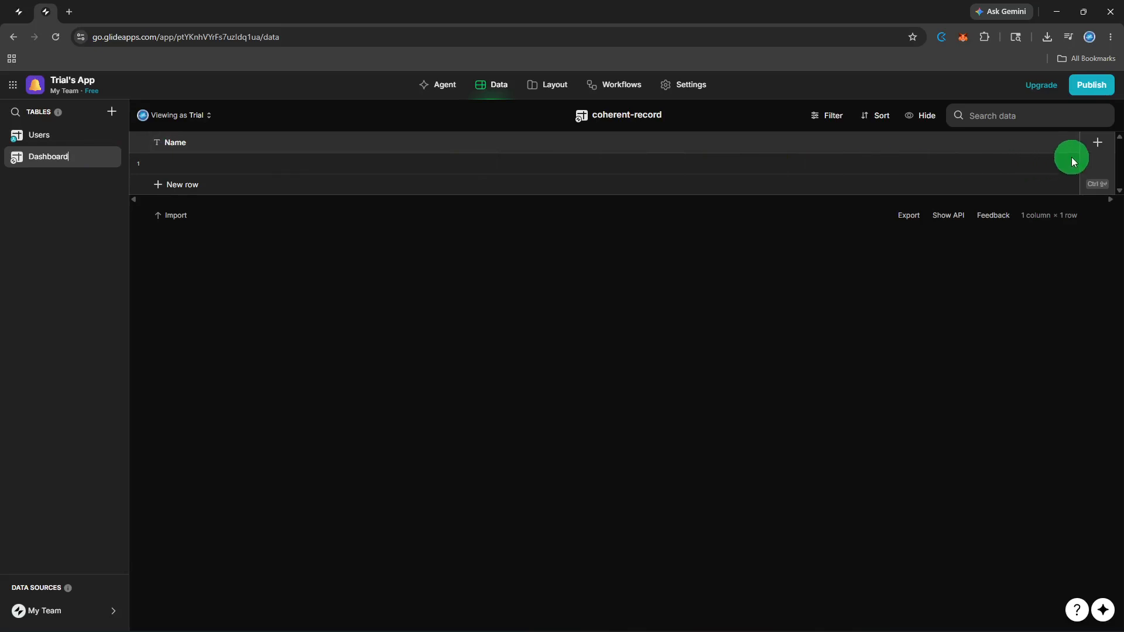
Step: Add a text column named Metric to the Dashboard table
click(1093, 158)
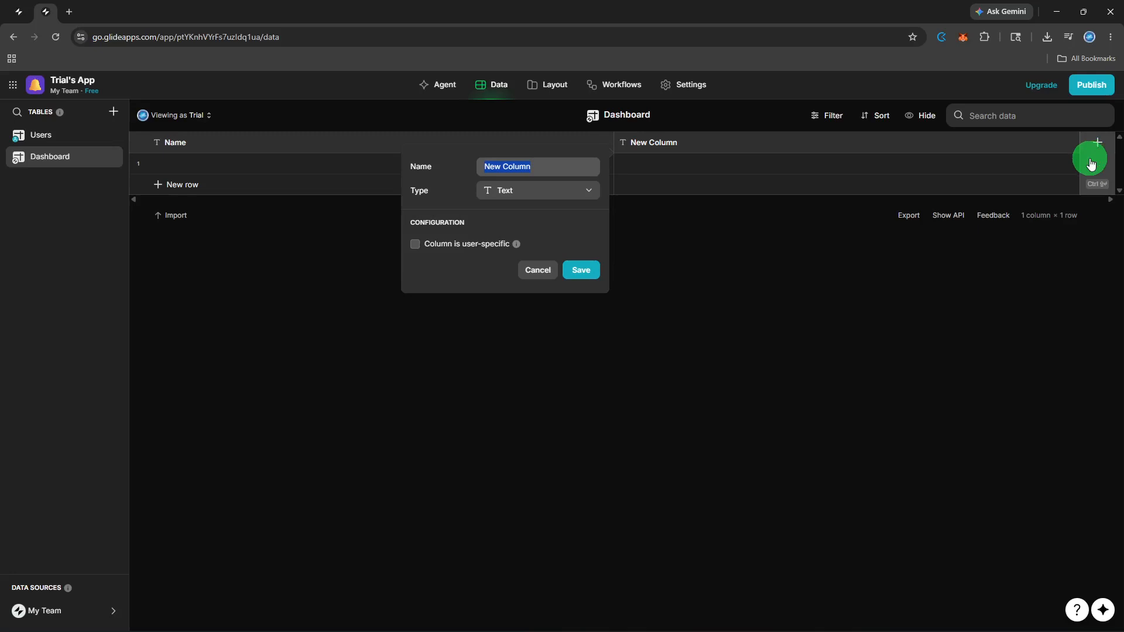
key(BackSpace)
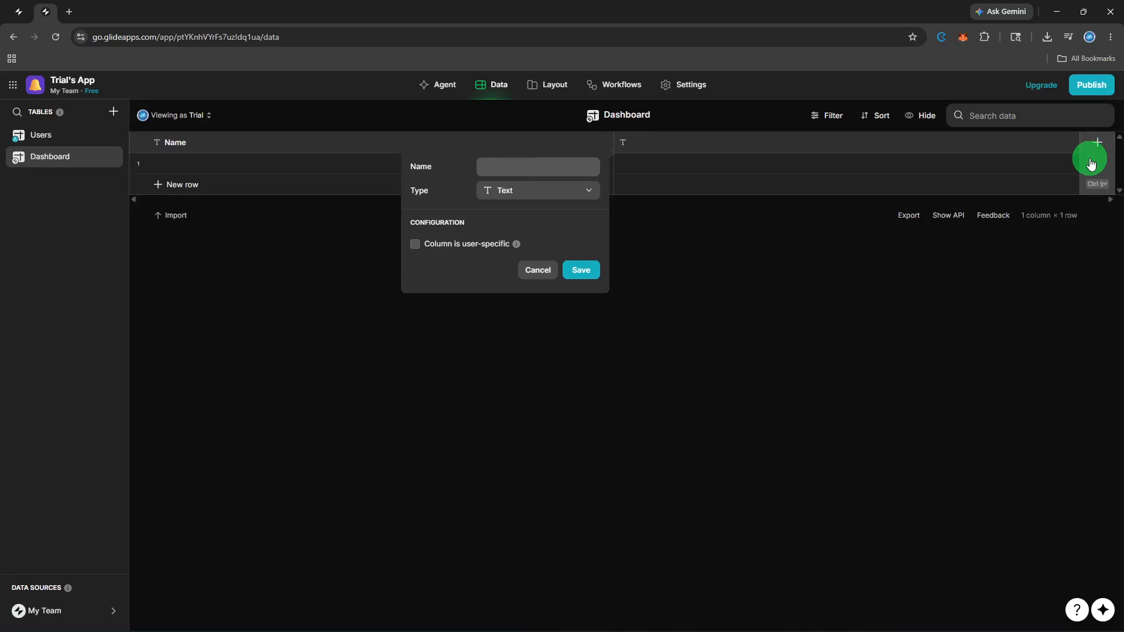
text(Metric)
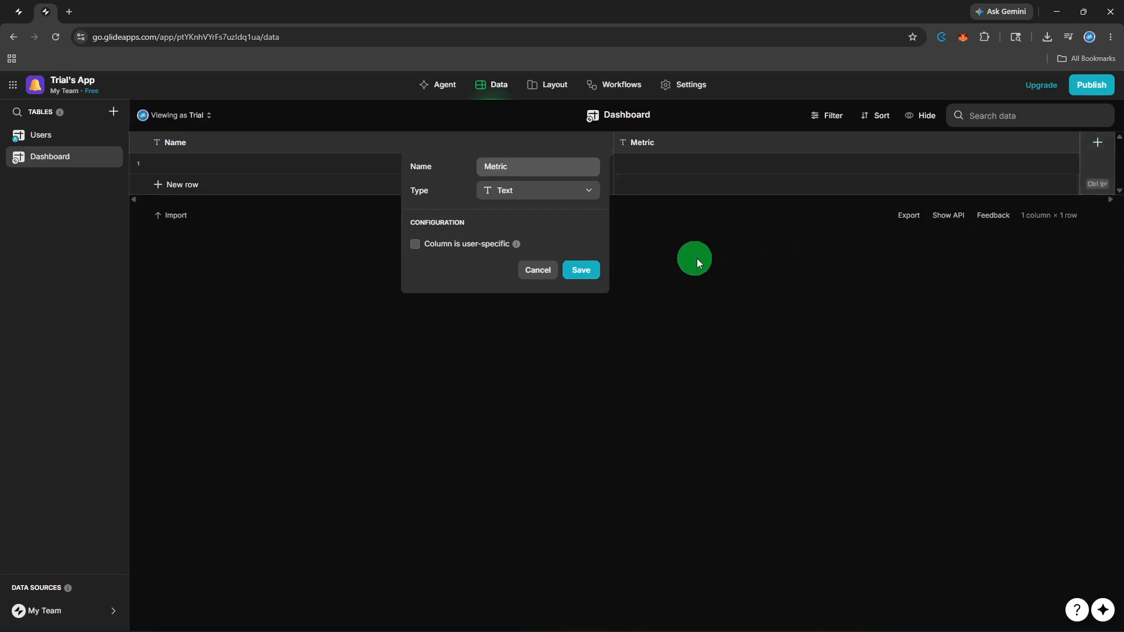
click(589, 271)
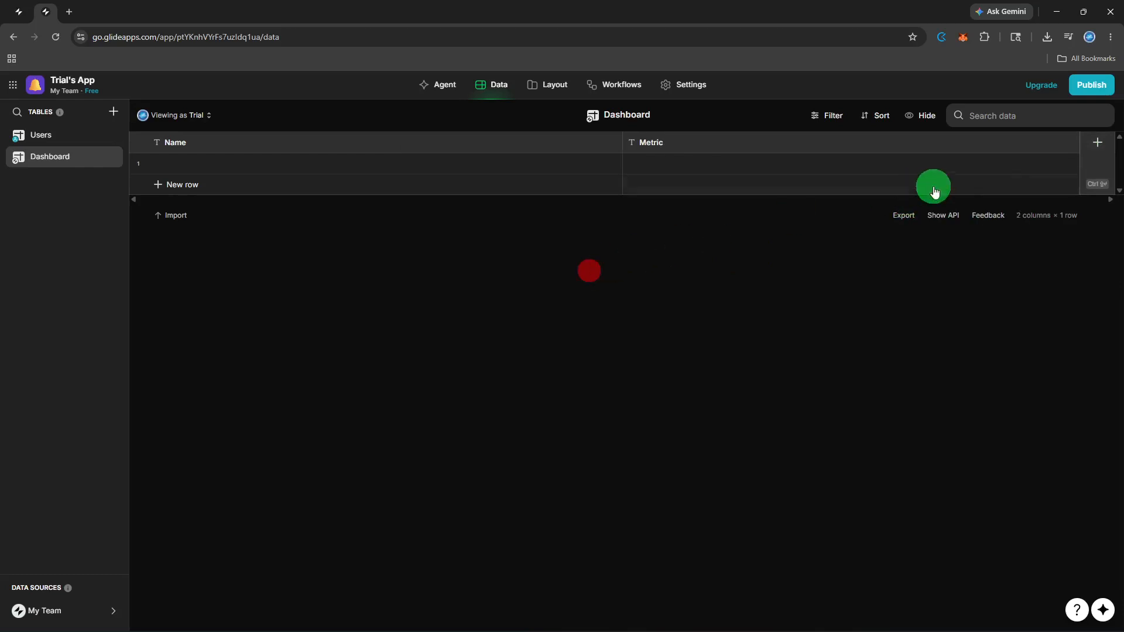
Step: Add a column named Value with the basic Number type to the Dashboard table
click(1101, 153)
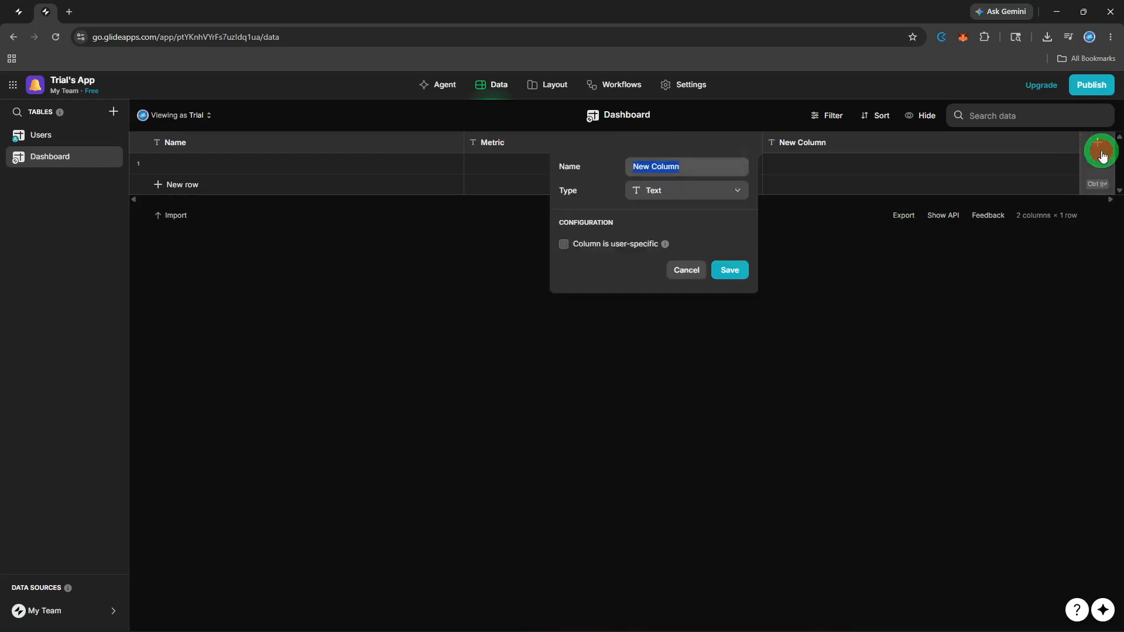
key(BackSpace)
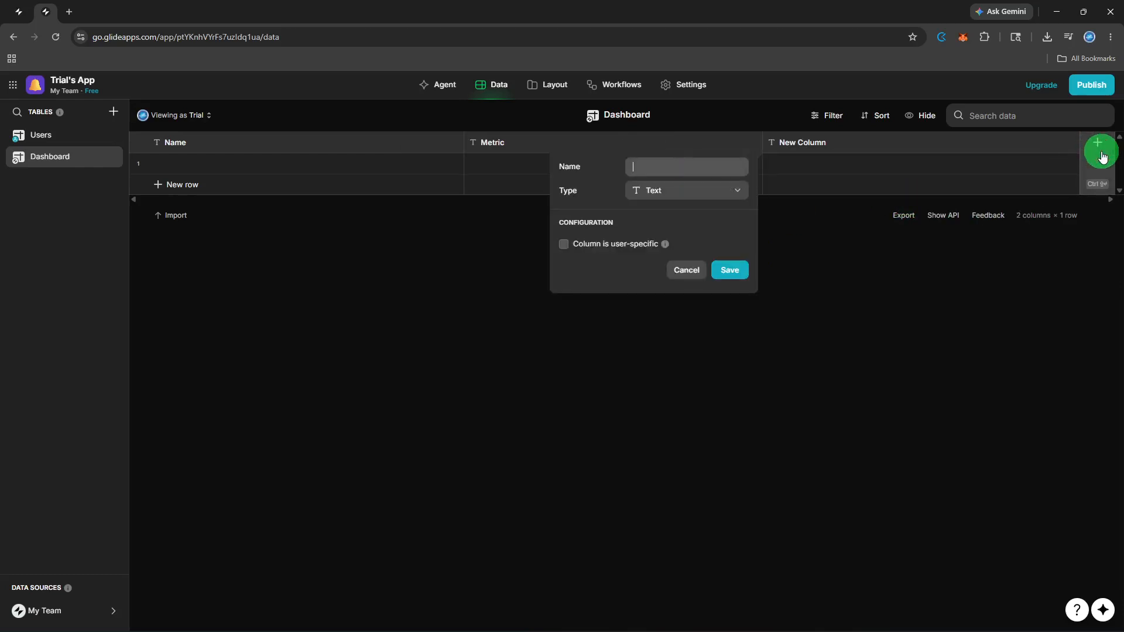
text(Value)
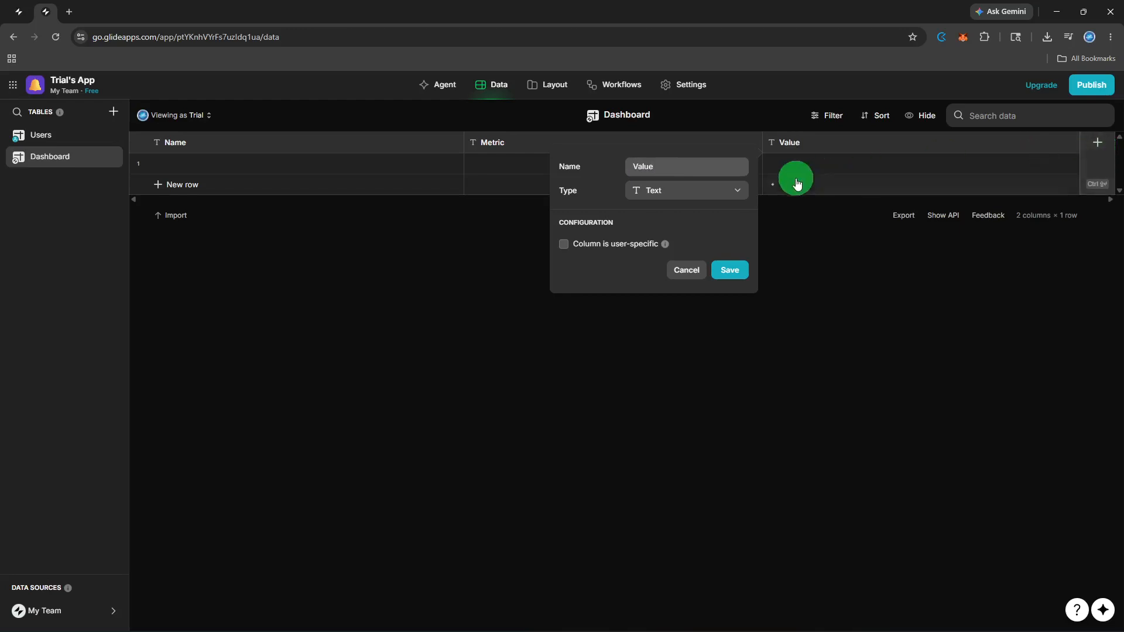
click(723, 200)
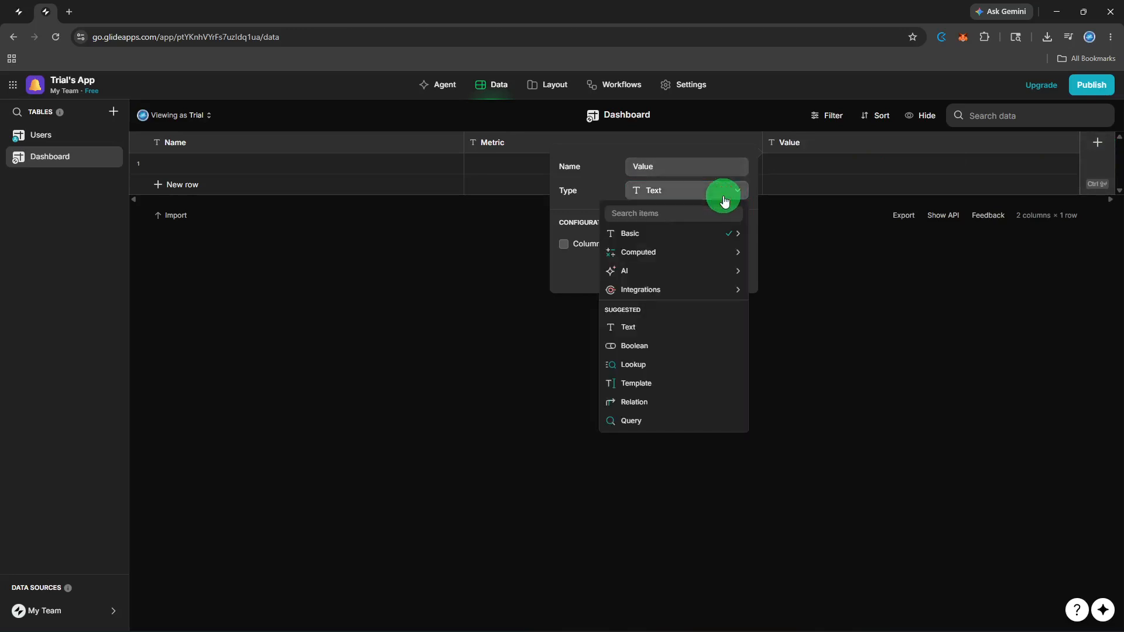
mouse_move(716, 241)
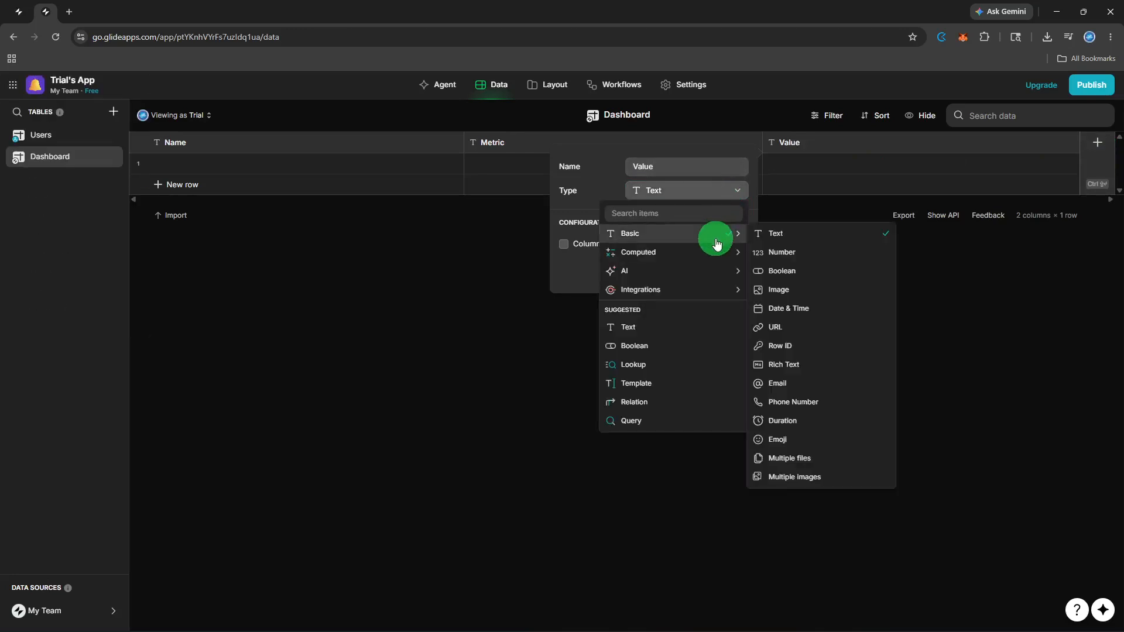
click(762, 251)
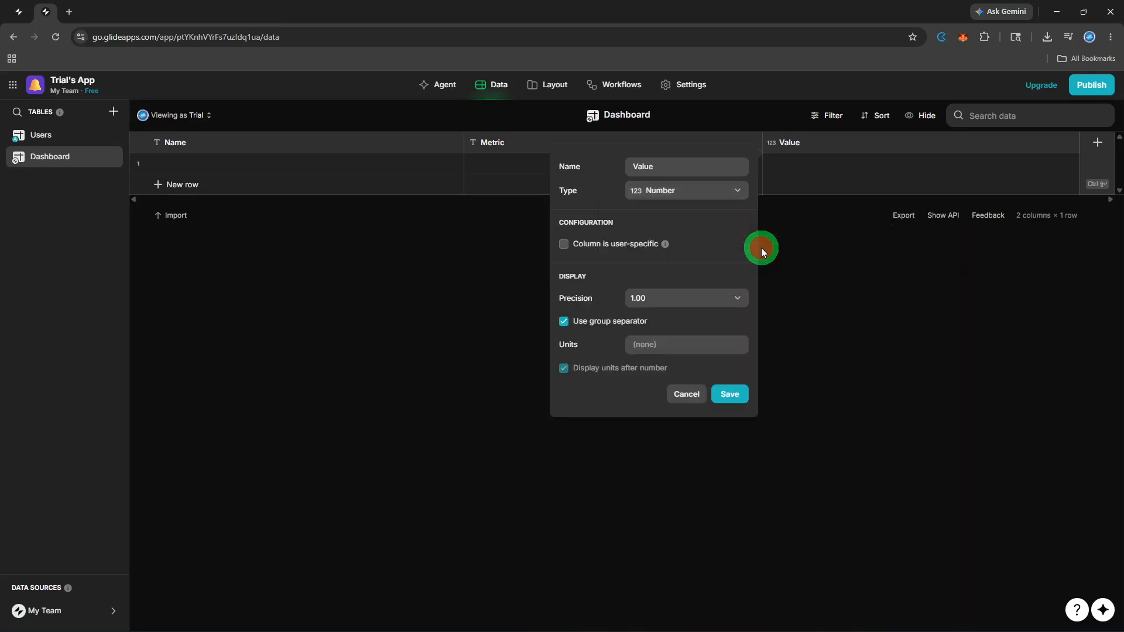
click(743, 394)
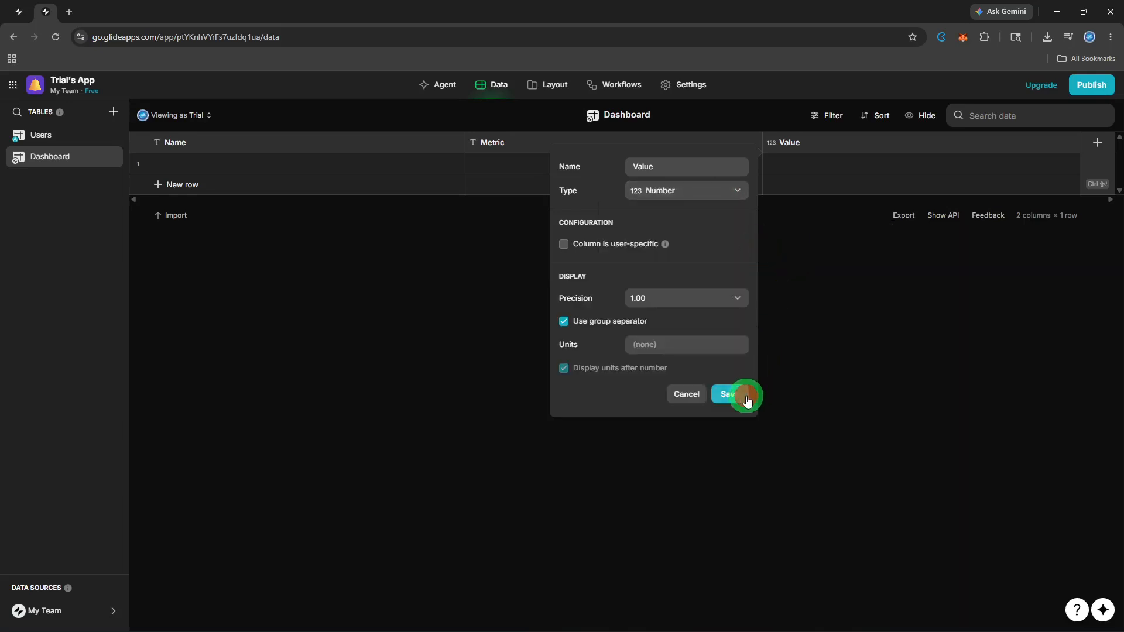
Step: Add a text column named category to the Dashboard table
click(1107, 169)
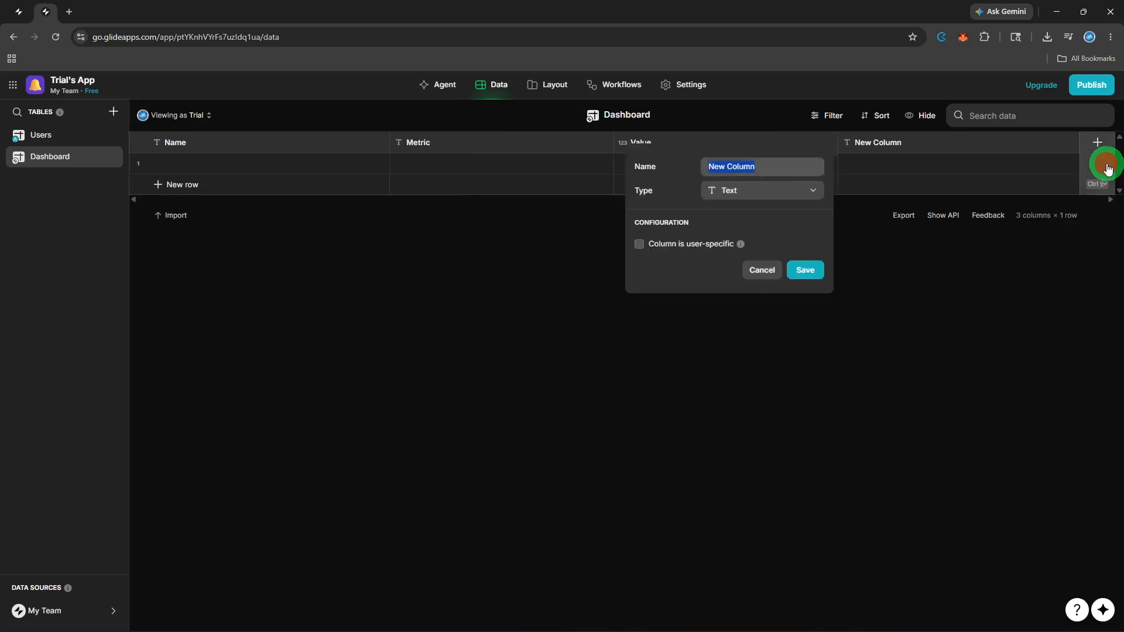
key(BackSpace)
text(cate)
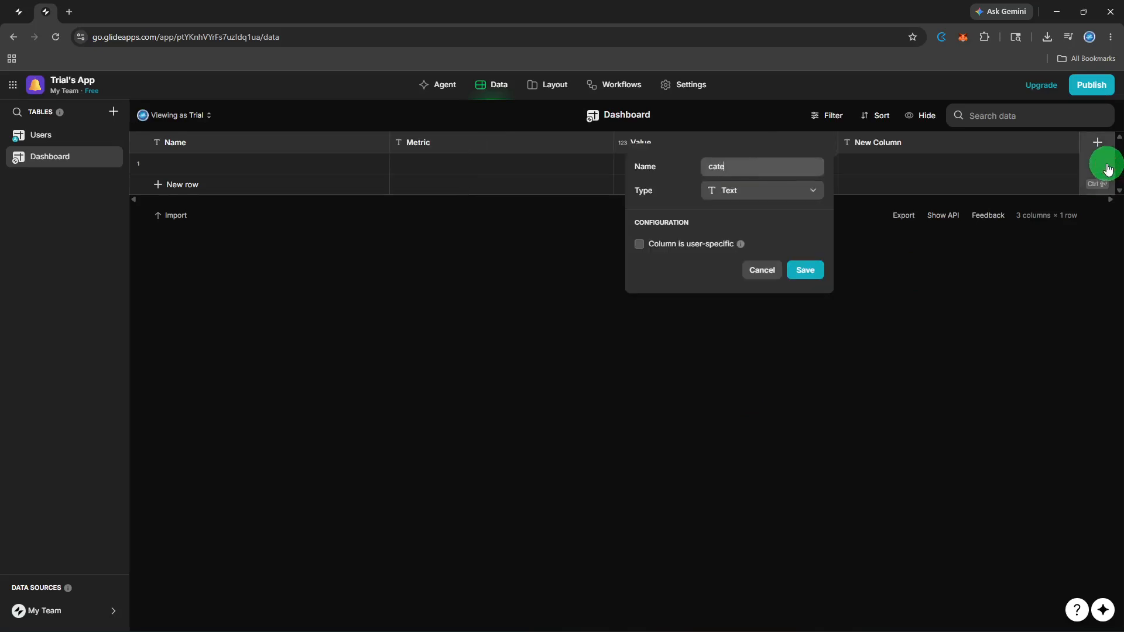
text(gory)
click(822, 269)
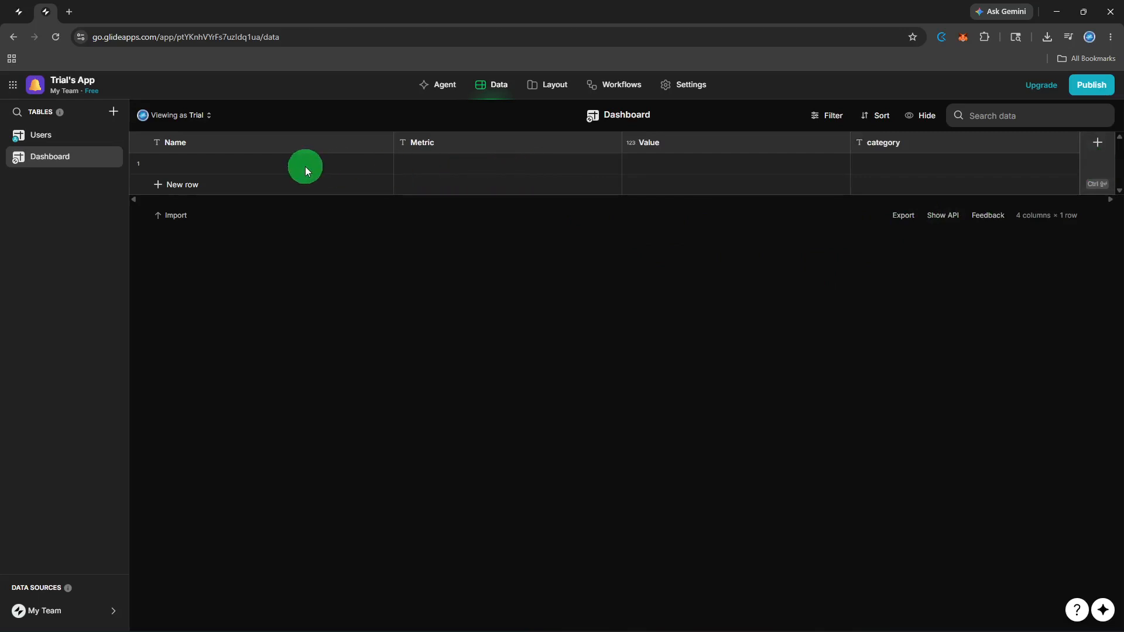
Step: Add a second row to the Dashboard table and enter Revenue as the Name in the first row
click(284, 181)
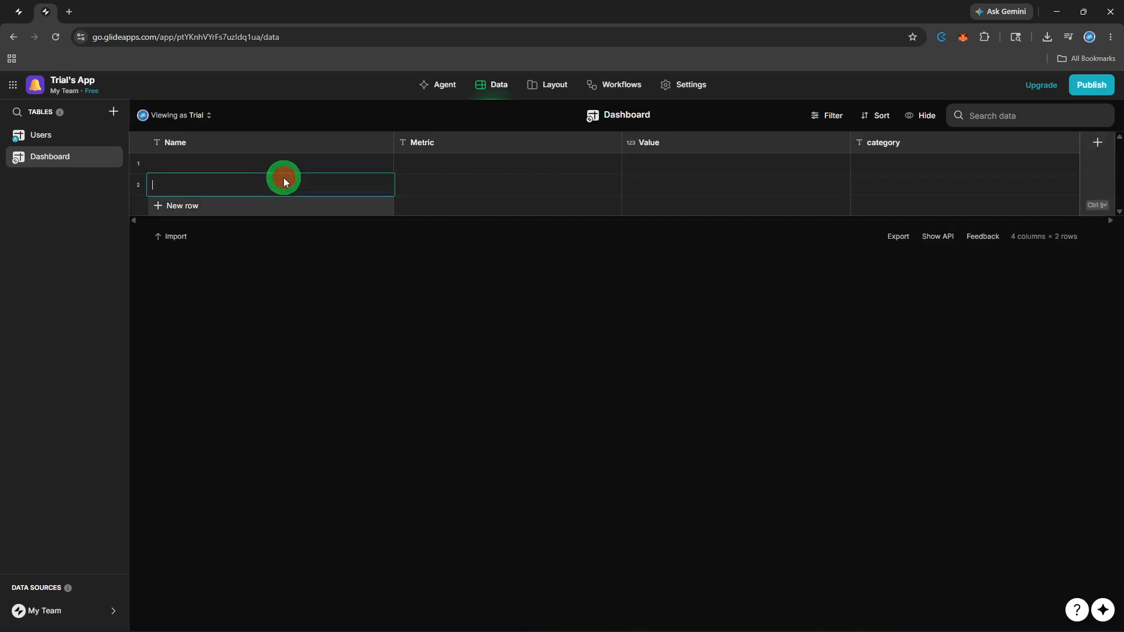
click(288, 164)
click(288, 164)
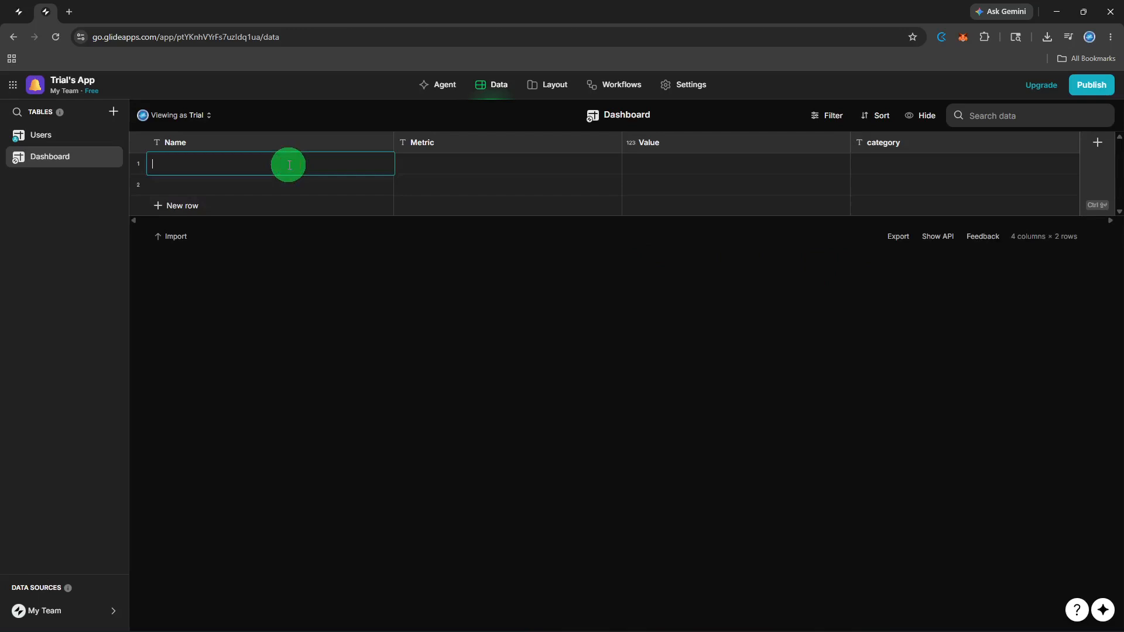
text(Revenue)
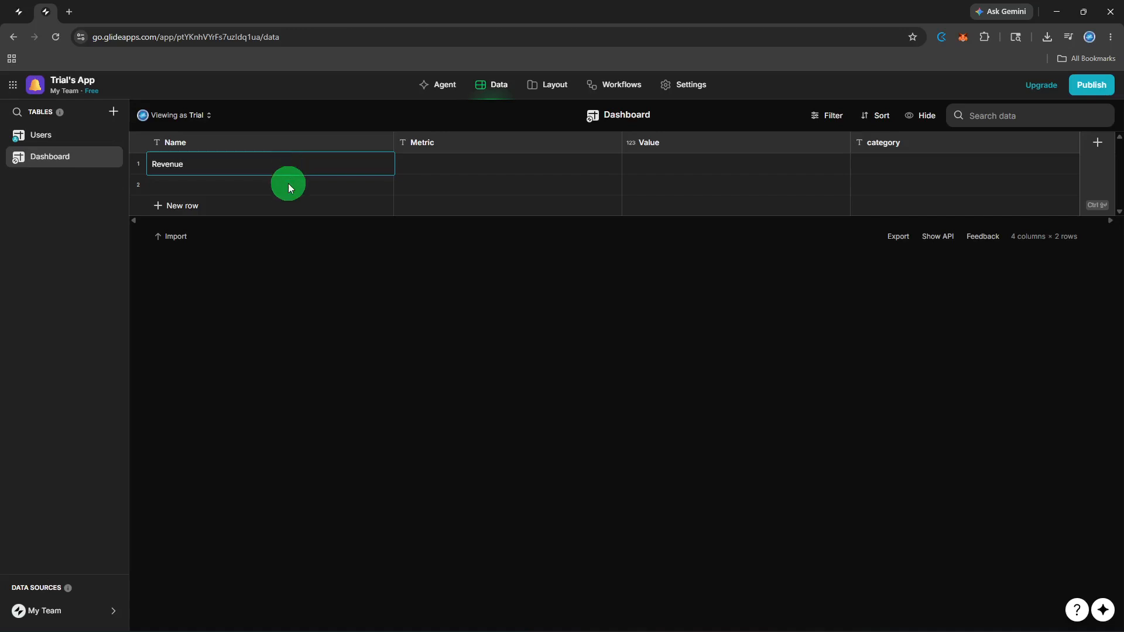
Step: Enter Users as the Name in the second row, and add a third row named Sales
click(288, 185)
click(288, 185)
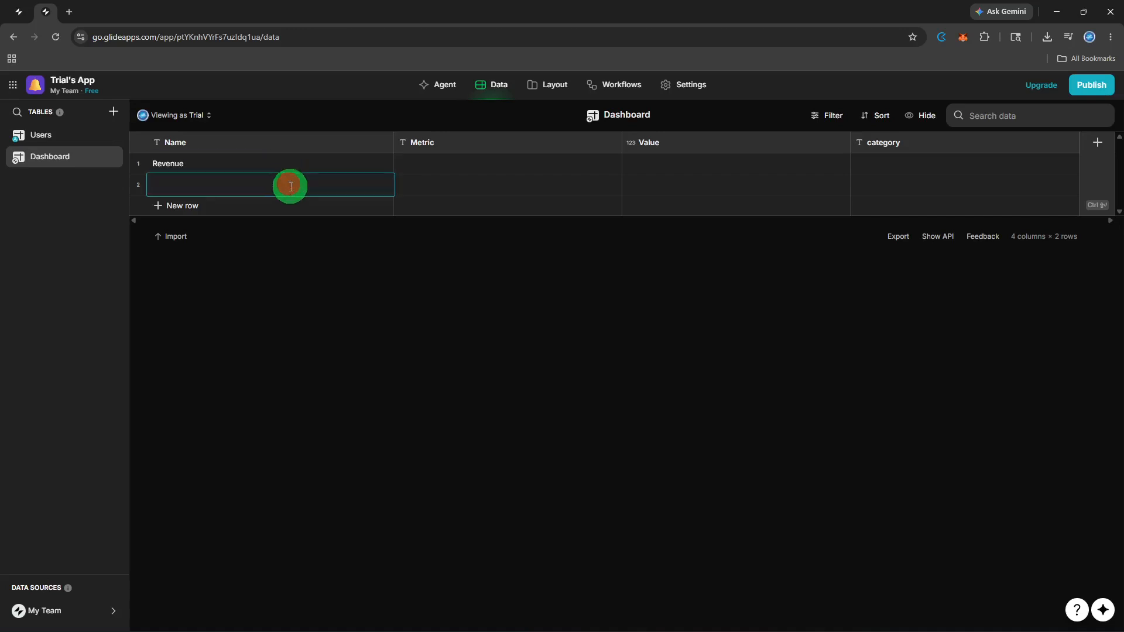
text(Users)
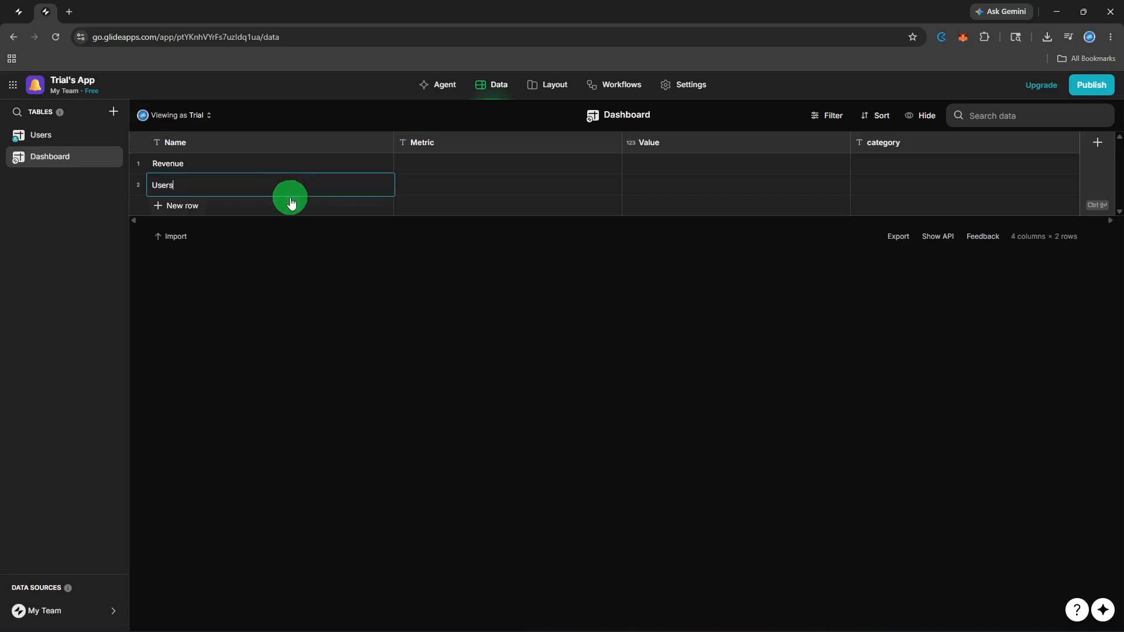
click(291, 205)
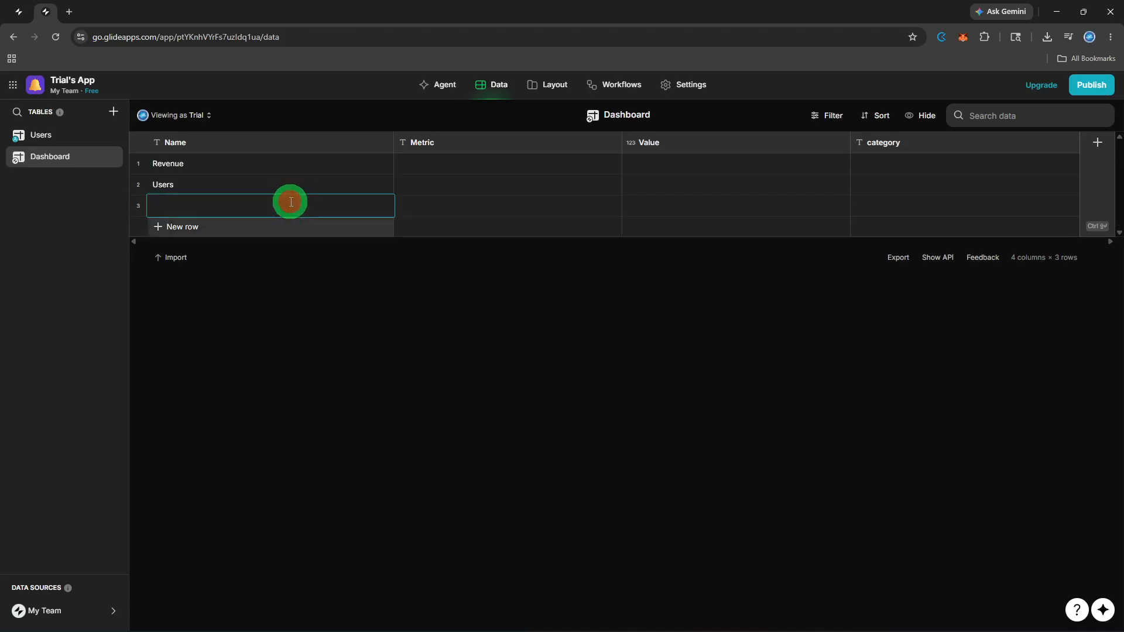
text(Sales)
Step: Enter 123 in the Metric cell of the Revenue row
click(435, 164)
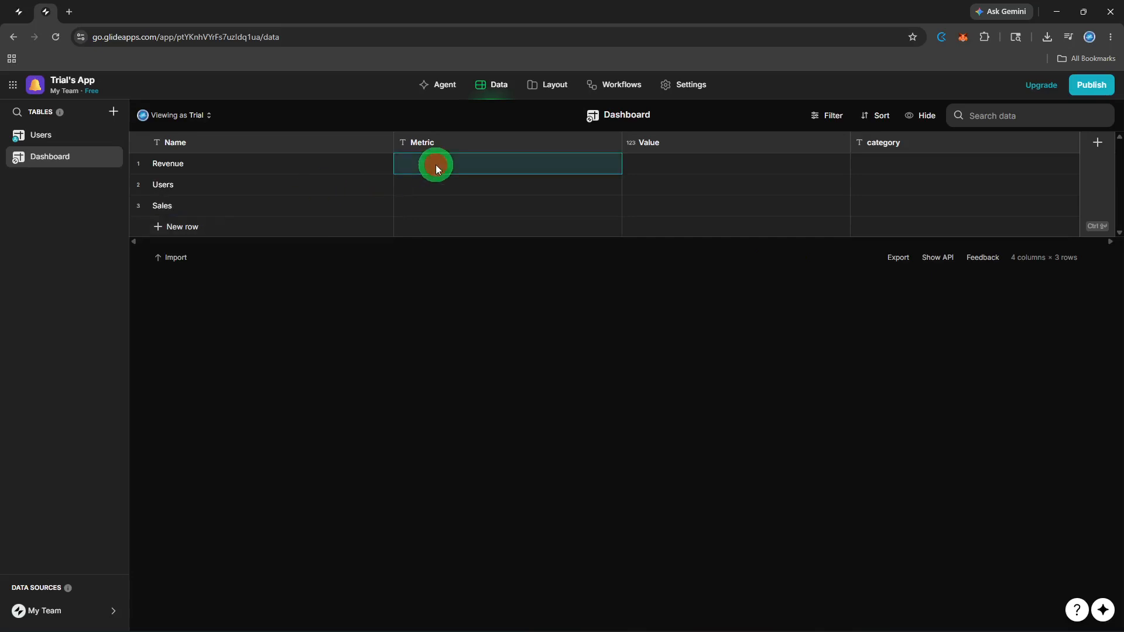
click(436, 165)
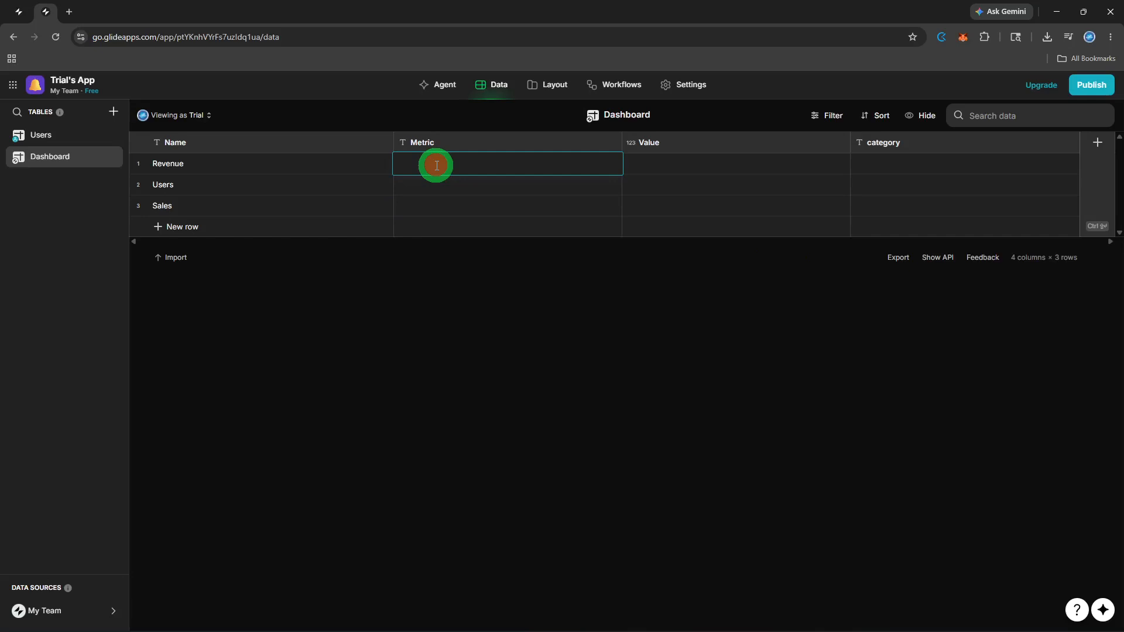
text(123)
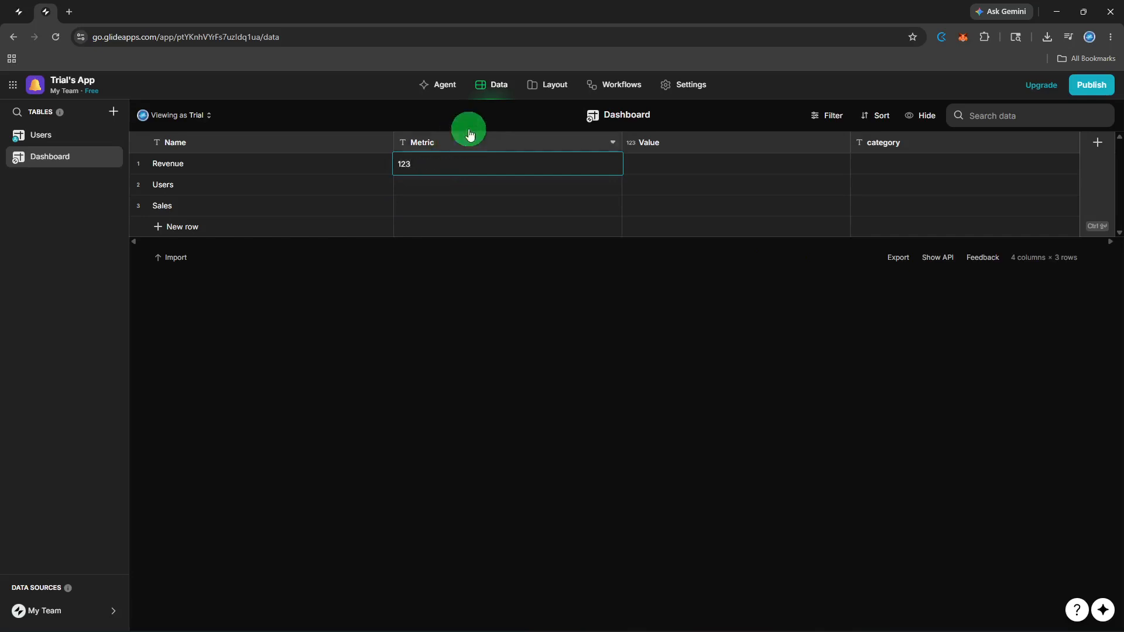
Step: Add the Dashboard sample screen to the app's layout
click(547, 97)
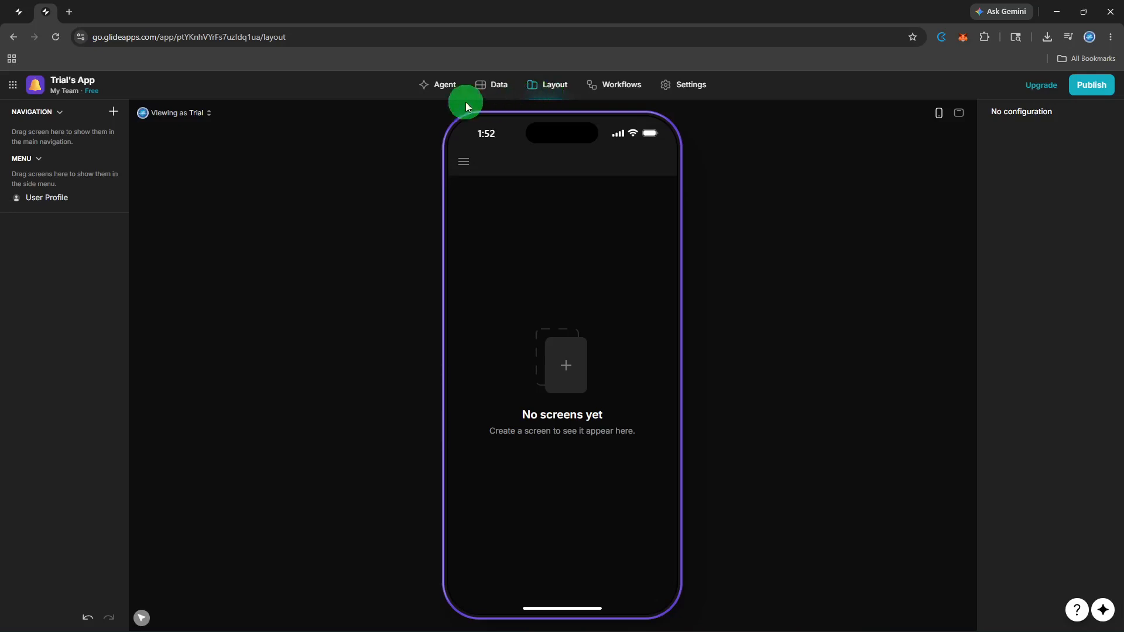
click(112, 109)
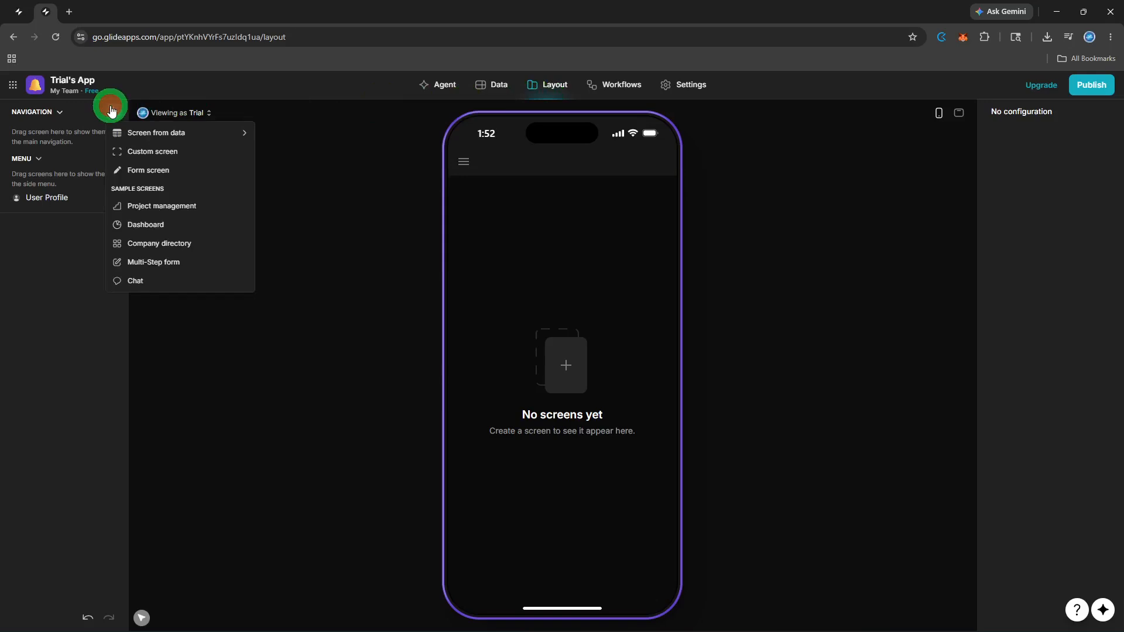
click(142, 226)
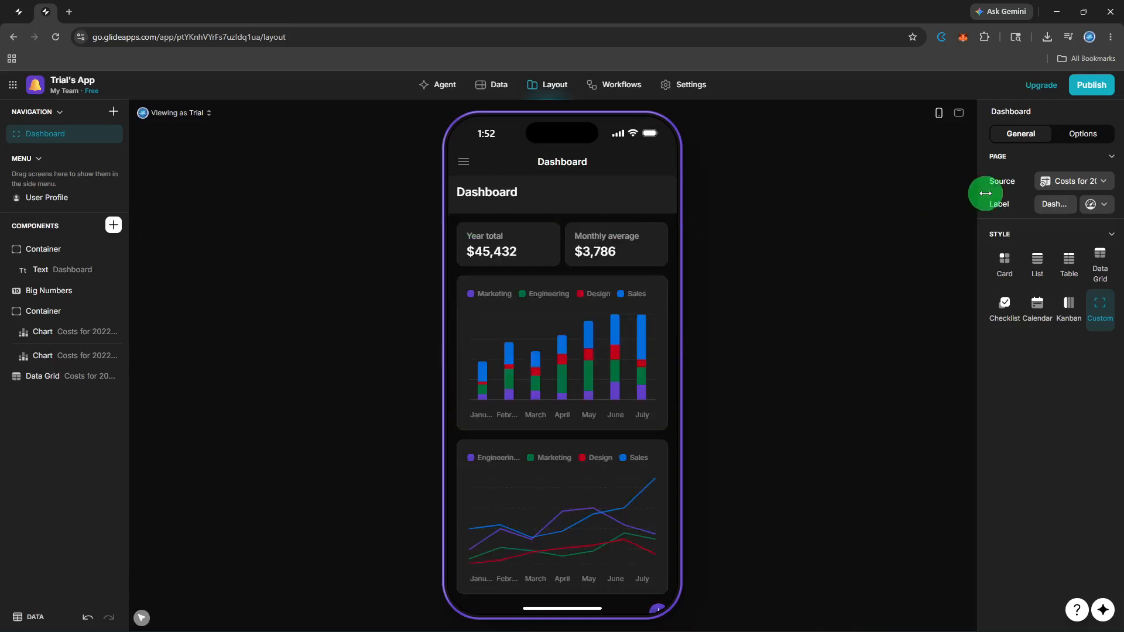
Step: Set the Dashboard screen's data source to the Dashboard table and display its items in the Card style
click(1071, 181)
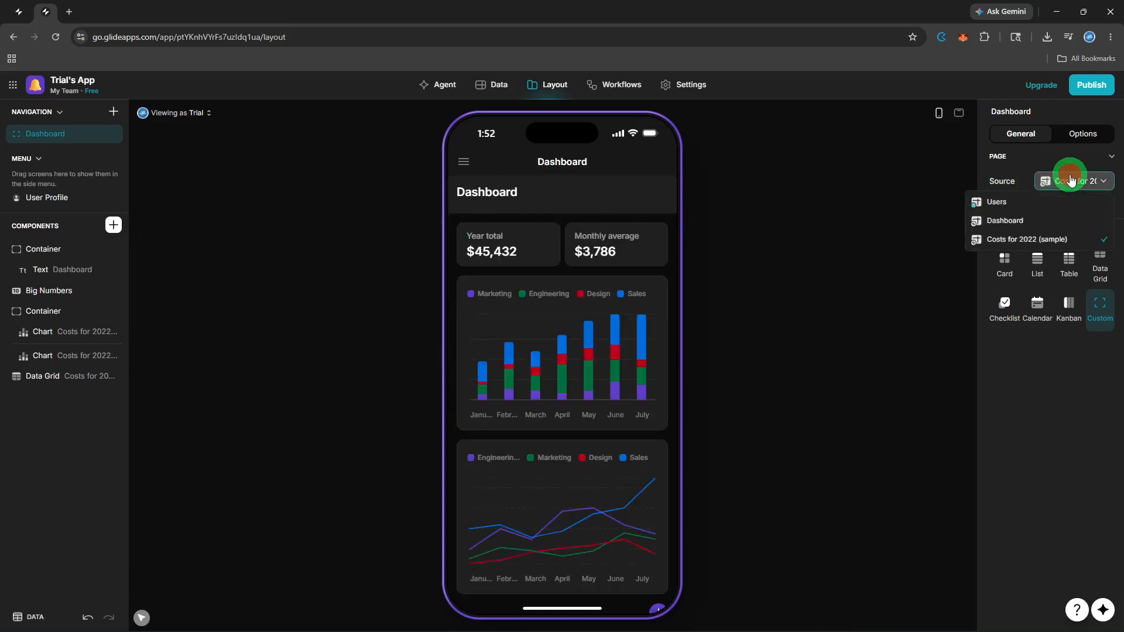
click(1052, 226)
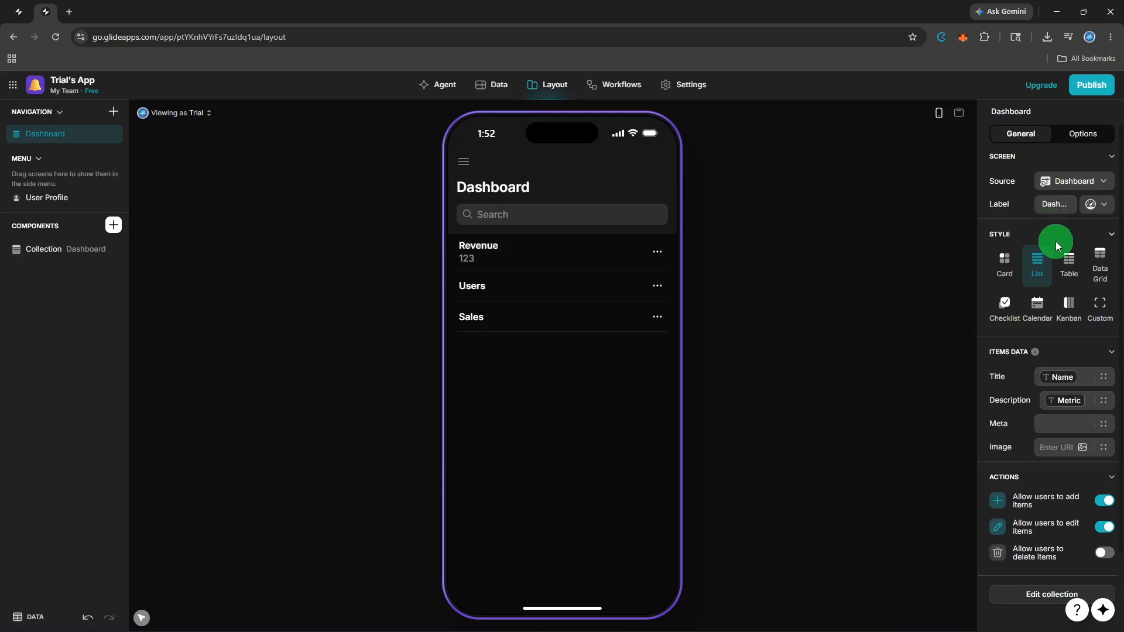
click(1010, 264)
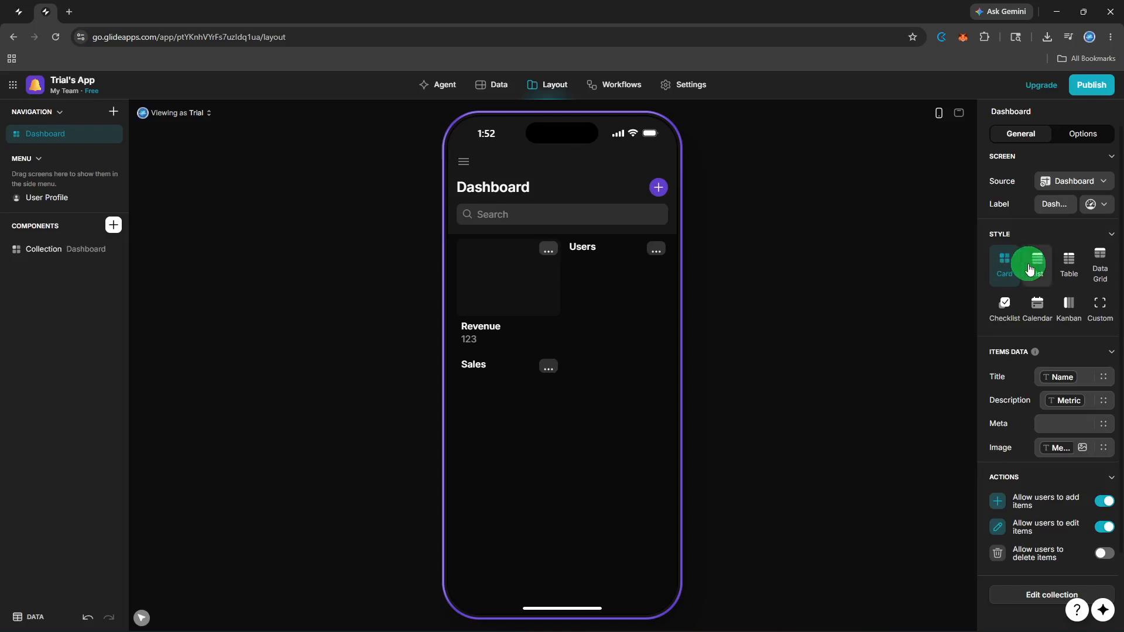
click(1030, 269)
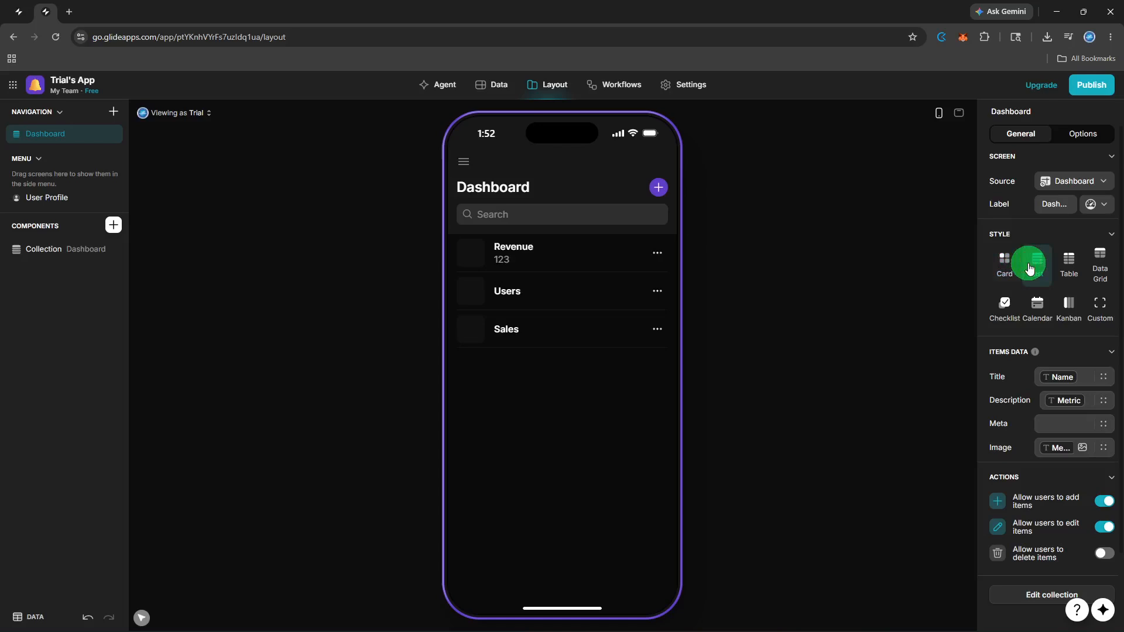
click(1015, 274)
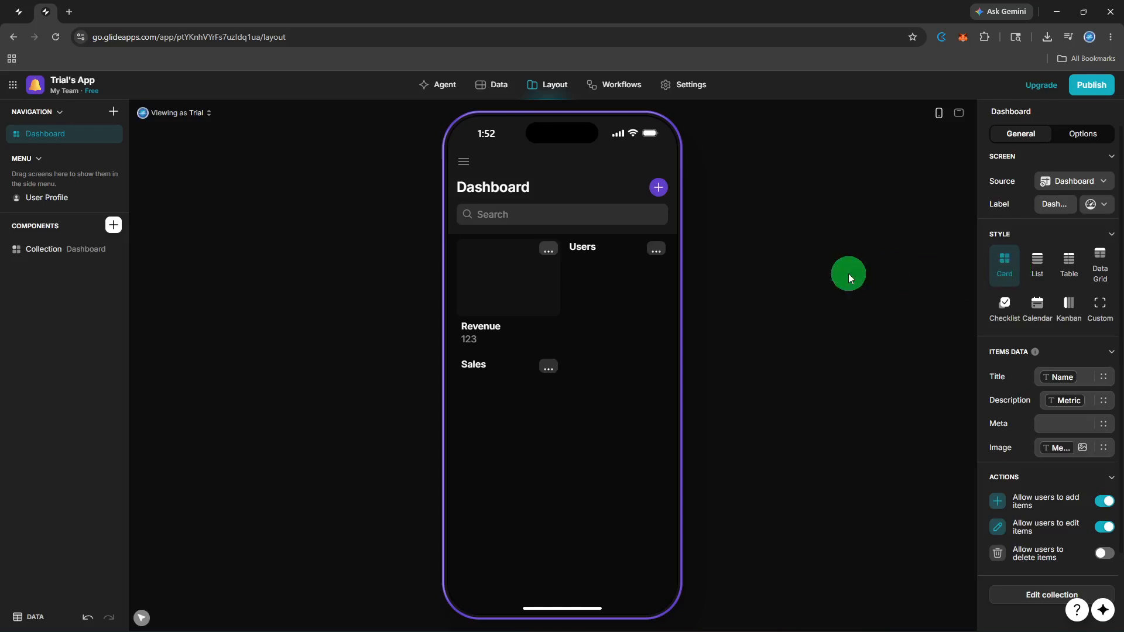
Step: Add a Line Chart component to the Dashboard screen, trying the Bar style before returning it to Line
click(113, 226)
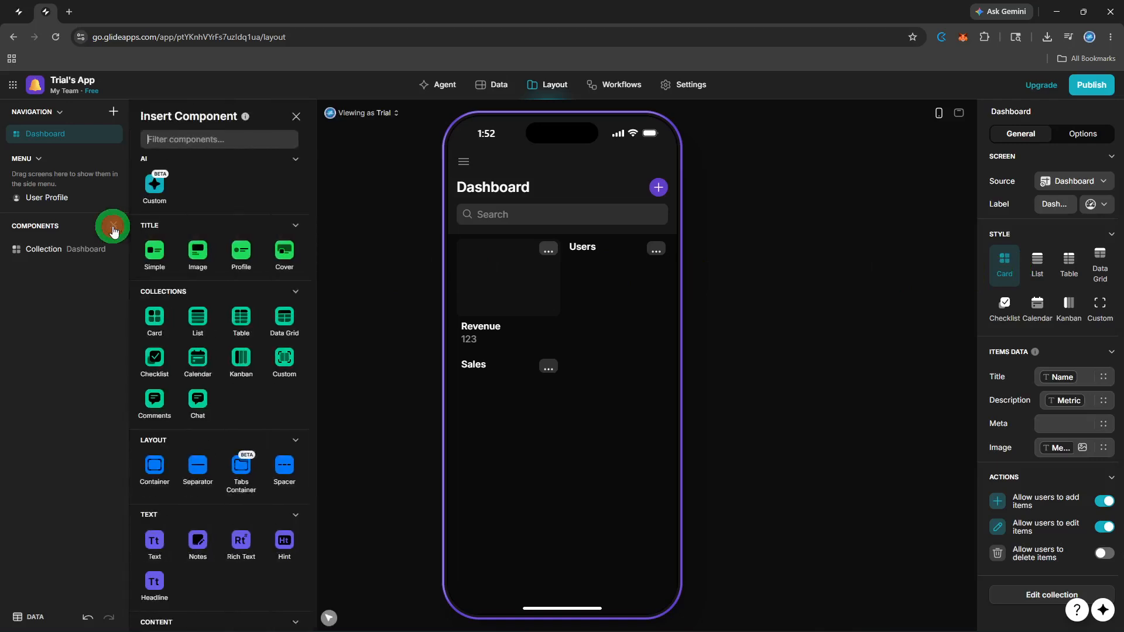
scroll(217, 286, down, 5)
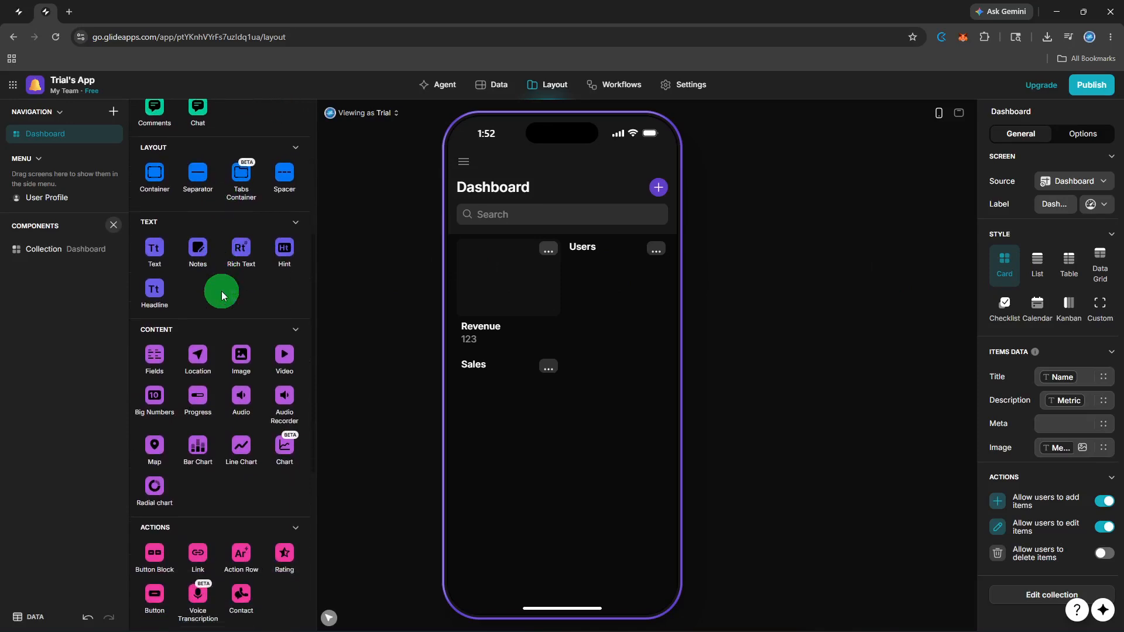
click(234, 445)
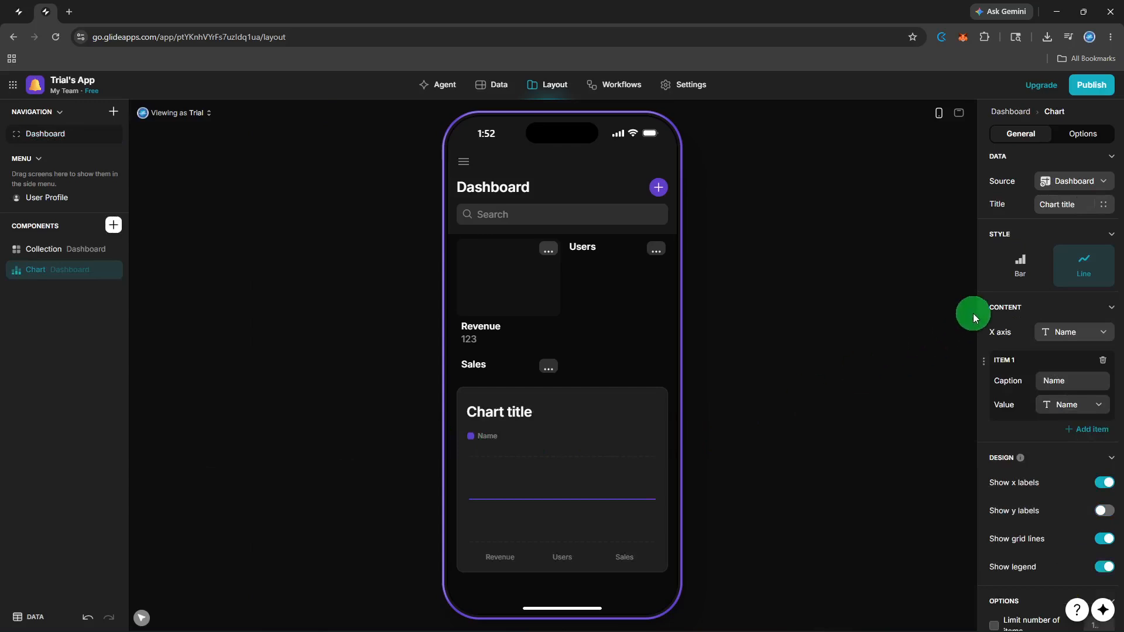
click(1021, 267)
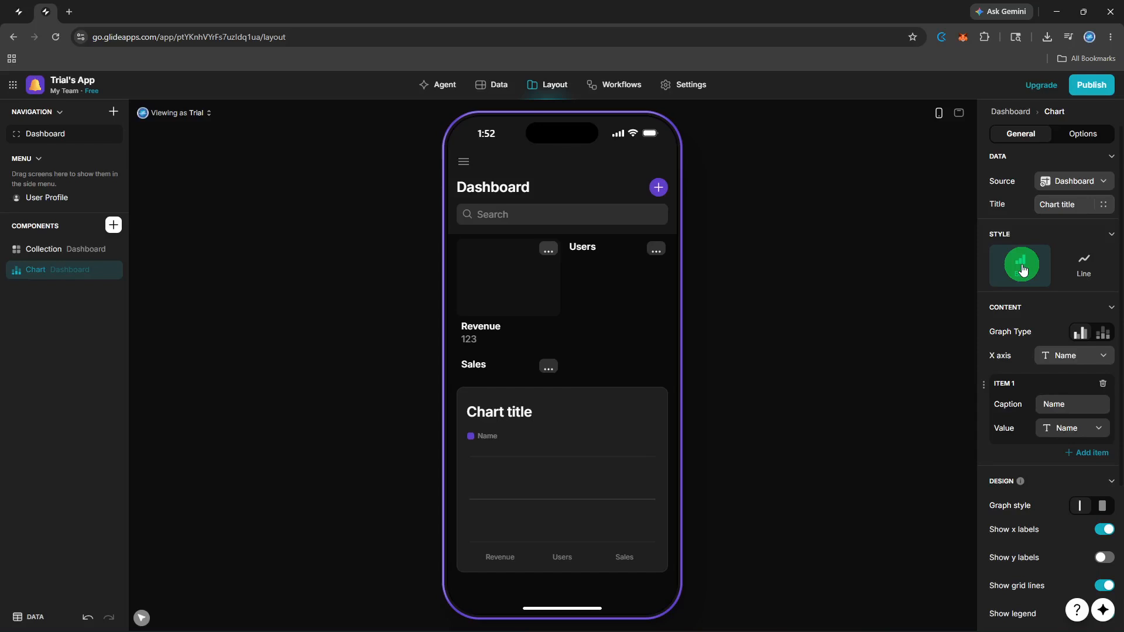
click(1083, 265)
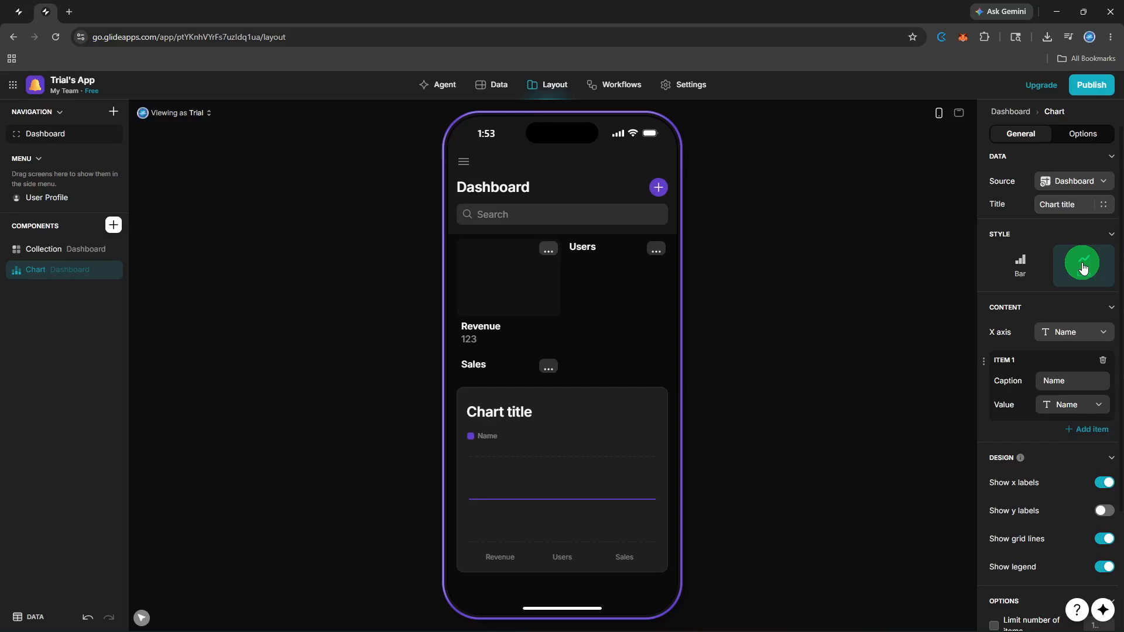
Step: Open the publishing options for the app
click(1099, 88)
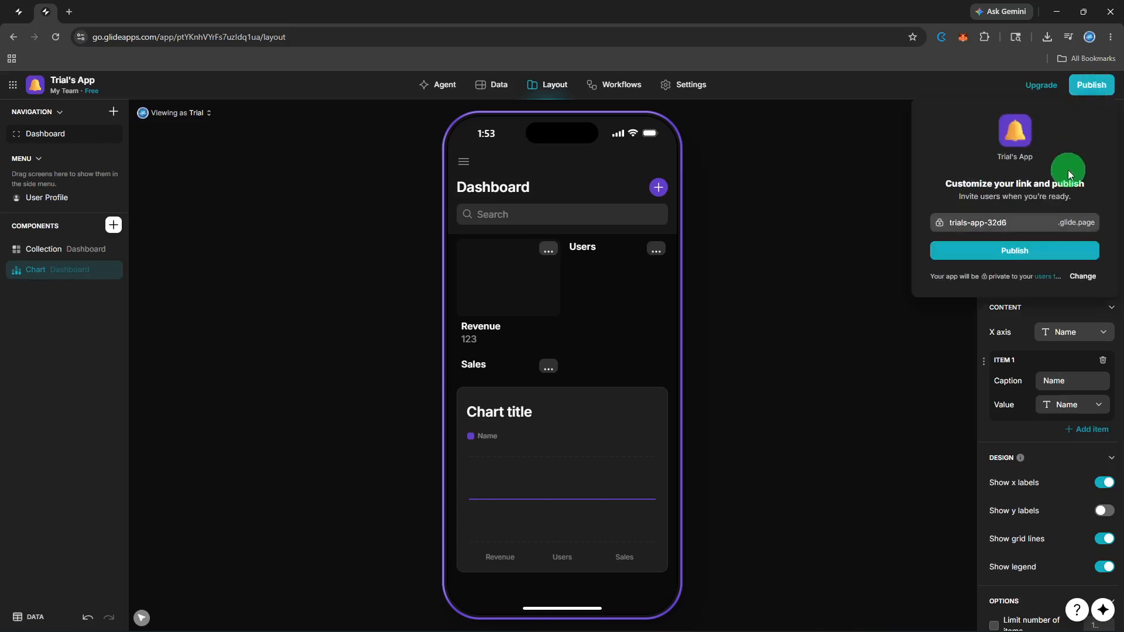